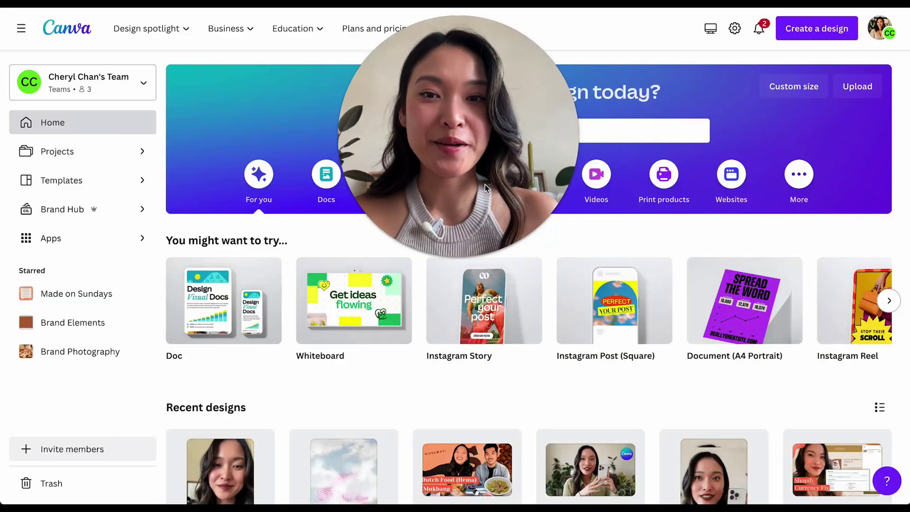
{"action": "left_click", "coordinate": [494, 147]}
{"action": "left_click_drag", "start_coordinate": [494, 147], "coordinate": [804, 151]}
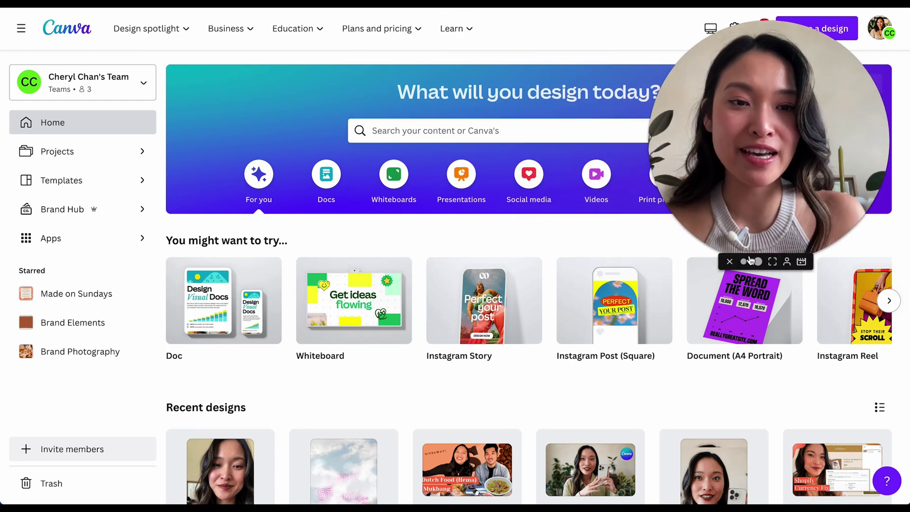
{"action": "left_click", "coordinate": [746, 263]}
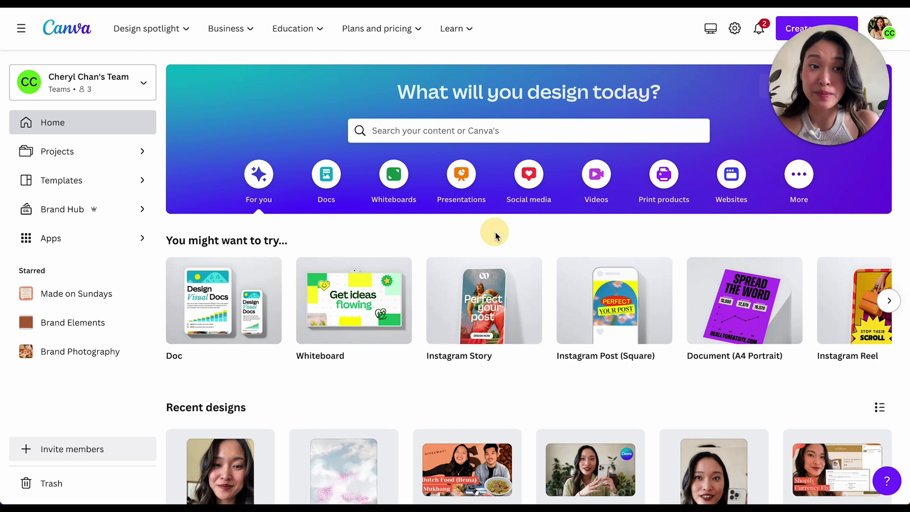
{"action": "mouse_move", "coordinate": [830, 56]}
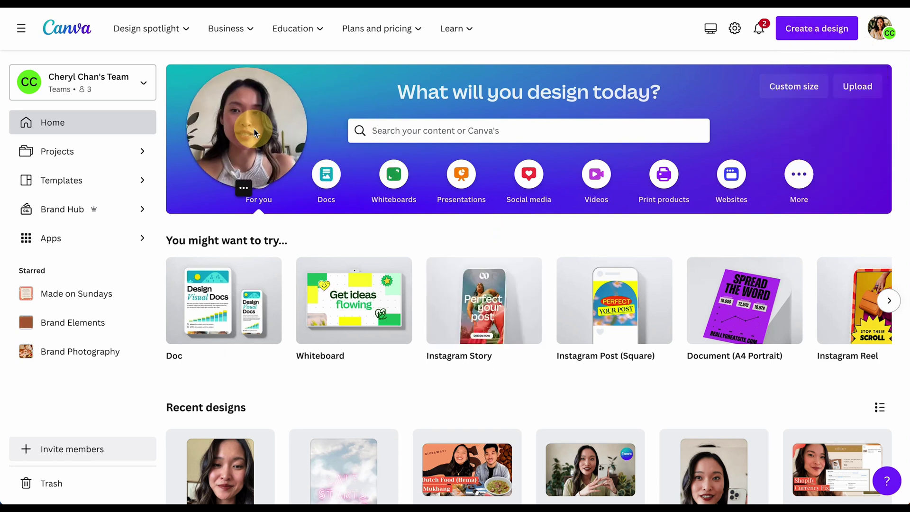
Create a new blank Mobile Video design
{"action": "left_click", "coordinate": [817, 29]}
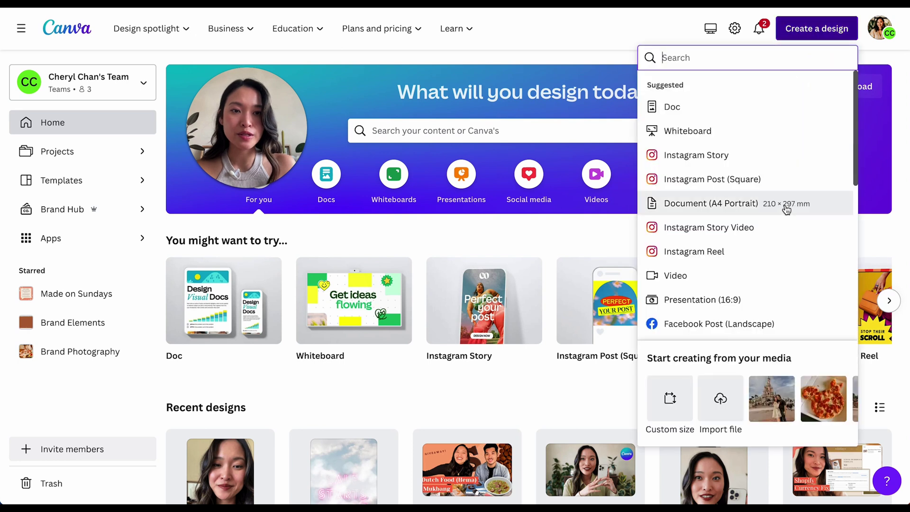
{"action": "left_click", "coordinate": [709, 254]}
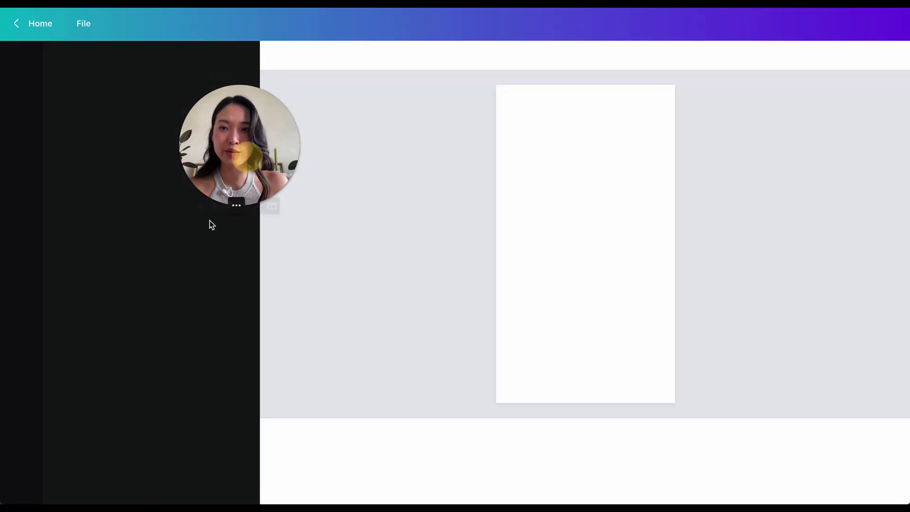
{"action": "left_click_drag", "start_coordinate": [65, 412], "coordinate": [810, 159]}
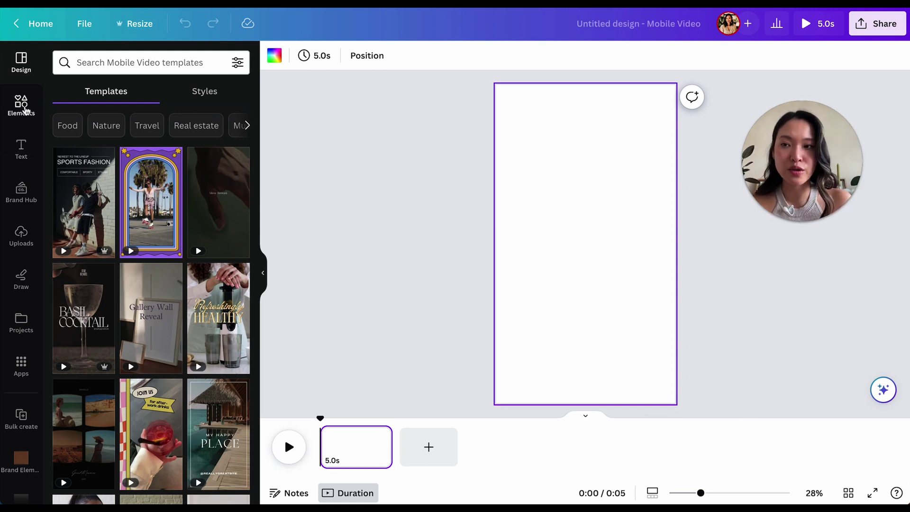
Browse the full audio collection in the elements library and add the track Veras Song to the video
{"action": "left_click", "coordinate": [24, 114]}
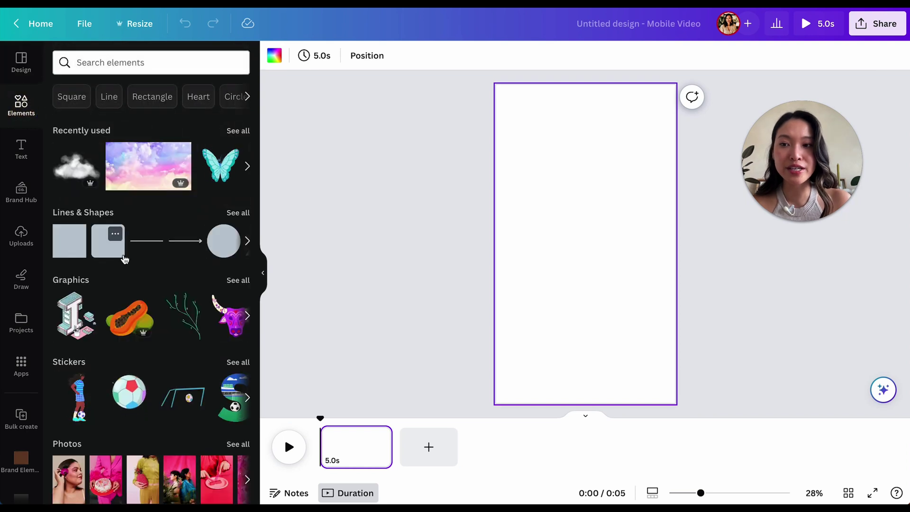
{"action": "scroll", "coordinate": [122, 258], "scroll_direction": "down", "scroll_amount": 5}
{"action": "scroll", "coordinate": [124, 259], "scroll_direction": "down", "scroll_amount": 1}
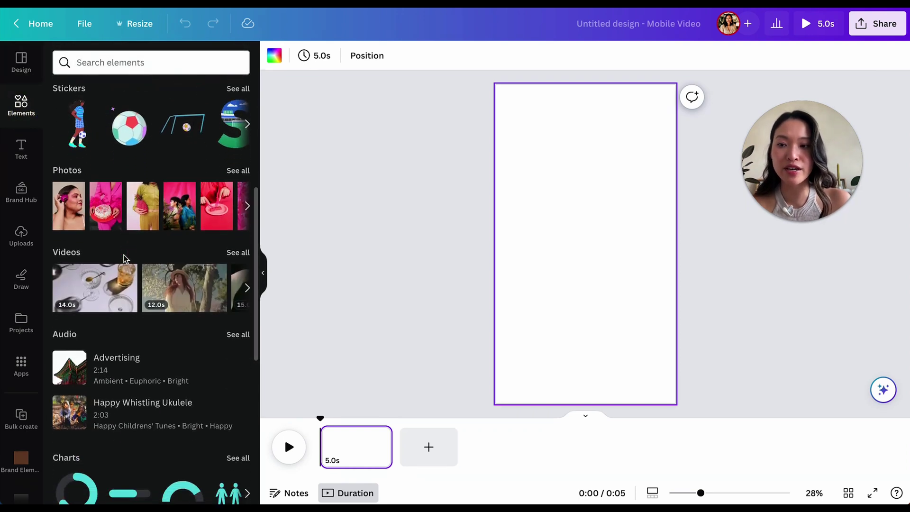
{"action": "scroll", "coordinate": [189, 280], "scroll_direction": "down", "scroll_amount": 2}
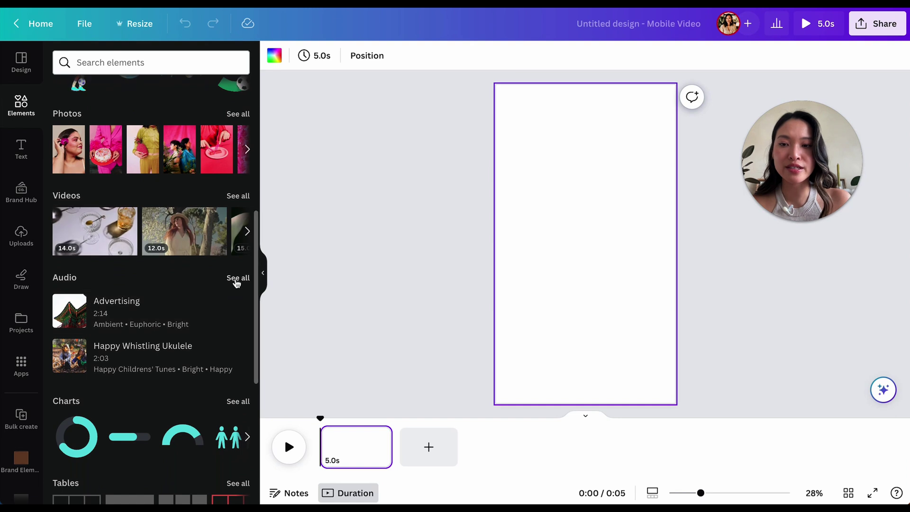
{"action": "left_click", "coordinate": [236, 279]}
{"action": "scroll", "coordinate": [234, 403], "scroll_direction": "down", "scroll_amount": 10}
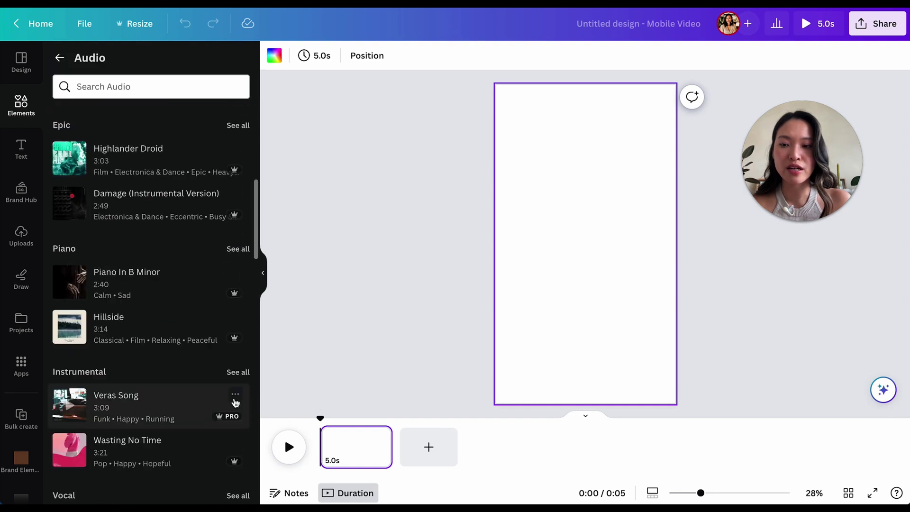
{"action": "scroll", "coordinate": [234, 402], "scroll_direction": "down", "scroll_amount": 6}
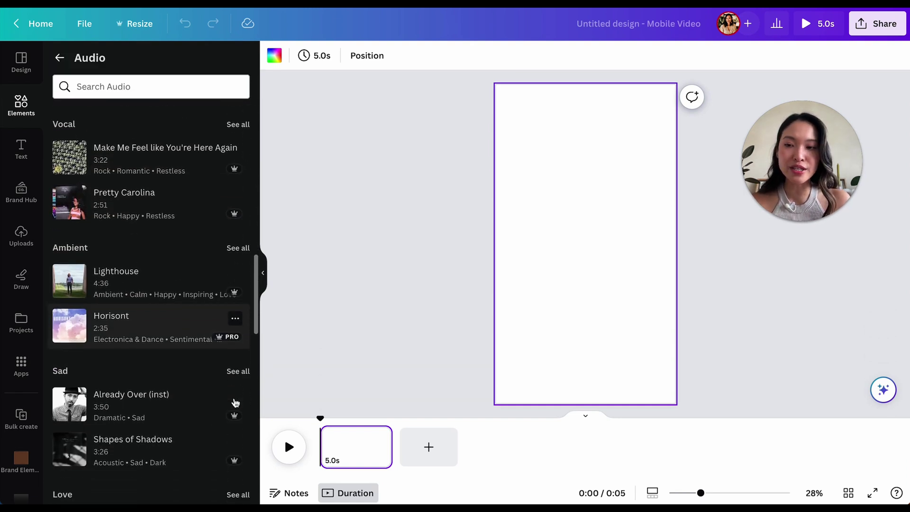
{"action": "left_click", "coordinate": [141, 295]}
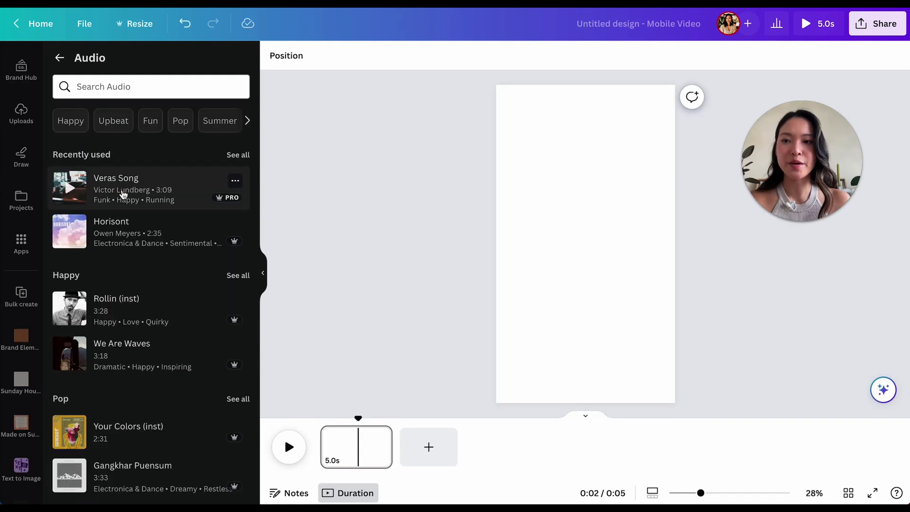
{"action": "left_click", "coordinate": [127, 192]}
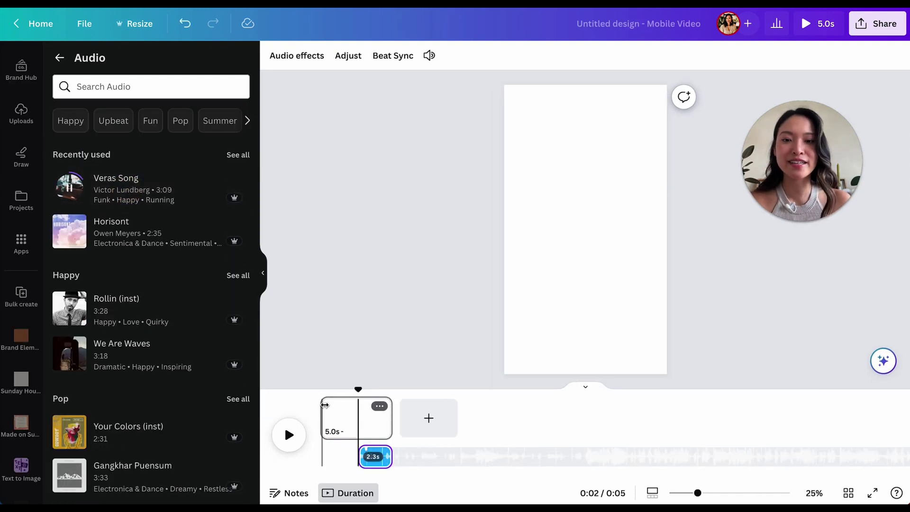
Extend the audio clip back to the start of the timeline so it spans the 5.0 s page, and stop the song preview
{"action": "left_click_drag", "start_coordinate": [362, 456], "coordinate": [290, 459]}
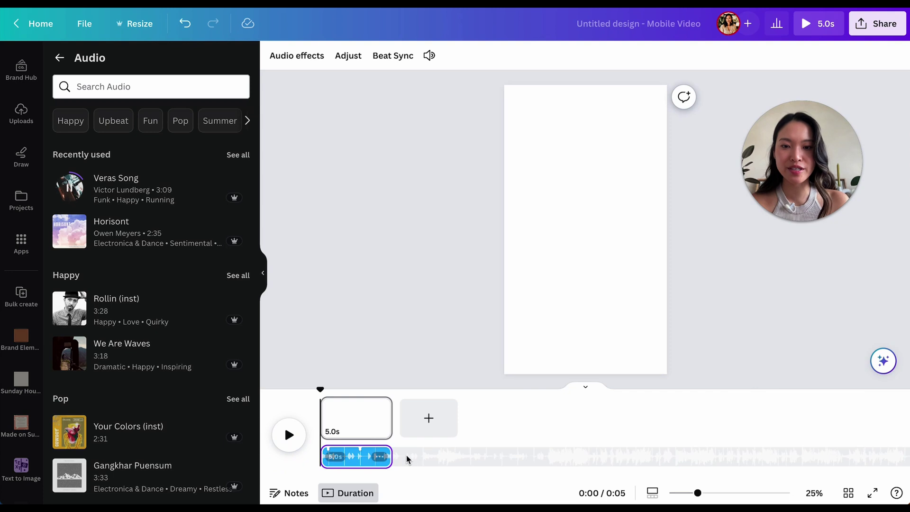
{"action": "left_click_drag", "start_coordinate": [390, 456], "coordinate": [595, 452]}
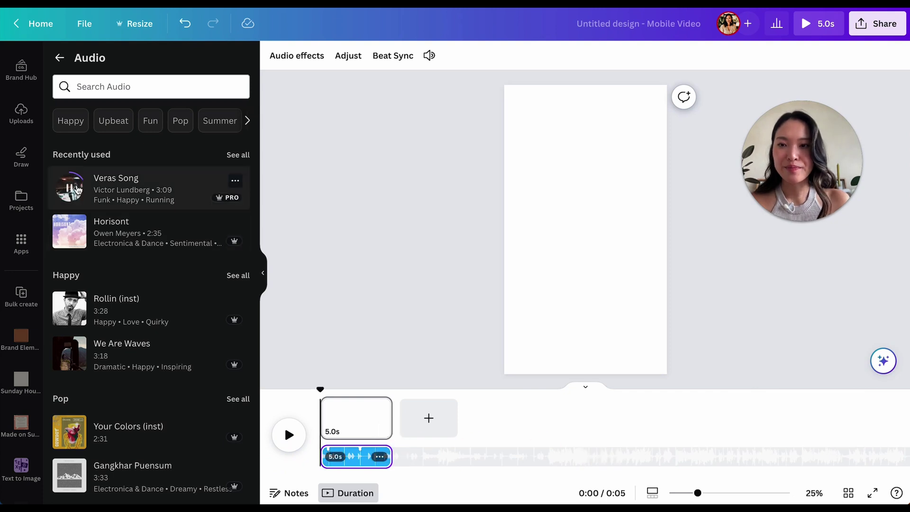
{"action": "left_click", "coordinate": [75, 195]}
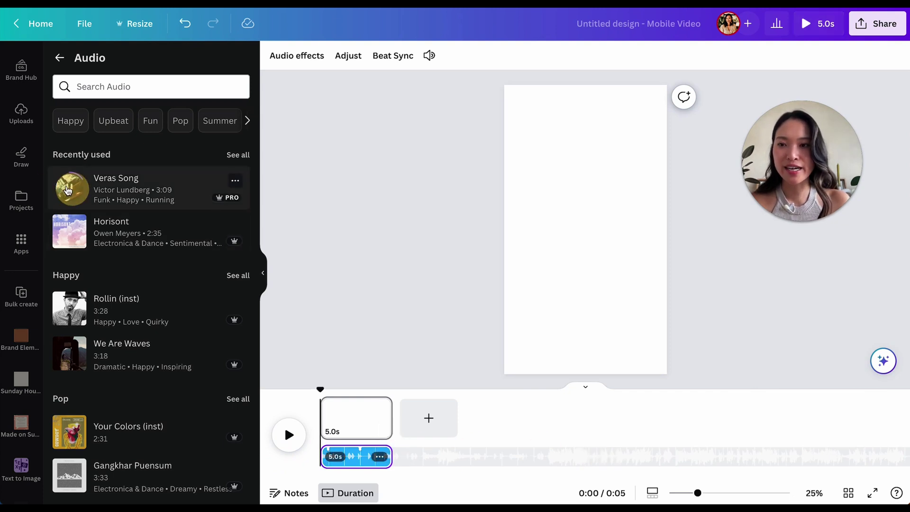
Place the uploaded green drink (3.3s), dining room (29.7s), laptop (6.7s), selfie (4.1s) and typing (7.3s) videos on the timeline in that order
{"action": "left_click", "coordinate": [59, 57]}
{"action": "scroll", "coordinate": [18, 183], "scroll_direction": "up", "scroll_amount": 3}
{"action": "left_click", "coordinate": [21, 230]}
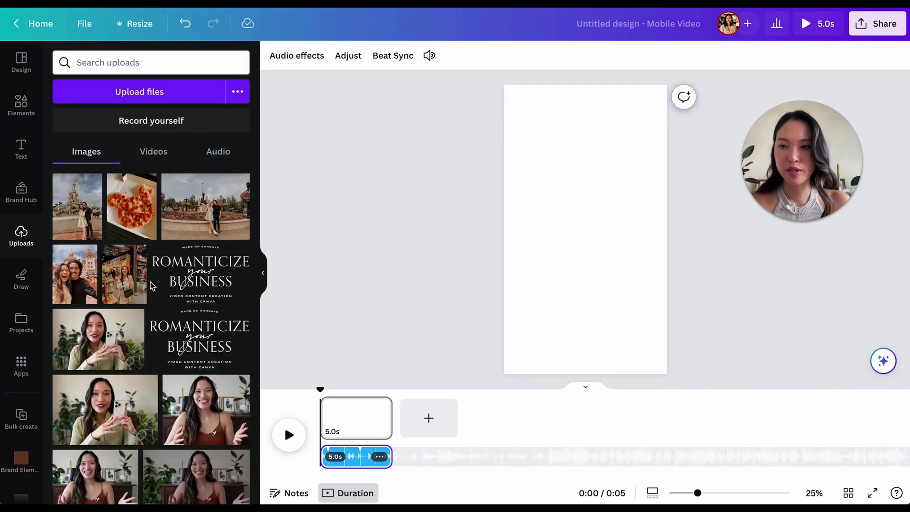
{"action": "left_click", "coordinate": [151, 154]}
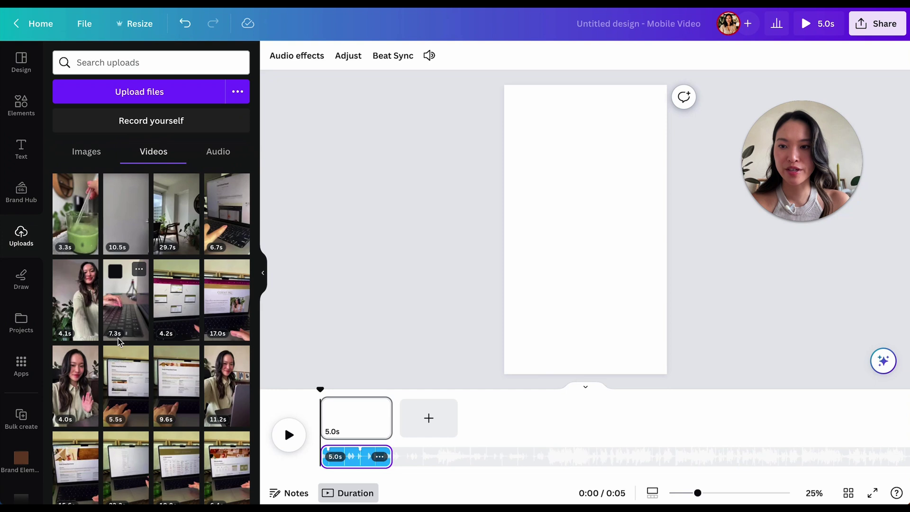
{"action": "left_click_drag", "start_coordinate": [81, 218], "coordinate": [353, 417]}
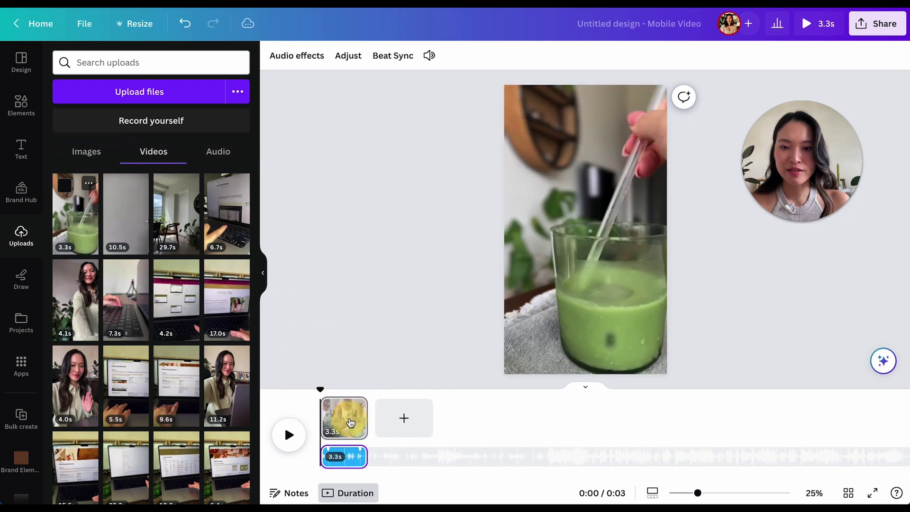
{"action": "left_click_drag", "start_coordinate": [166, 218], "coordinate": [396, 407]}
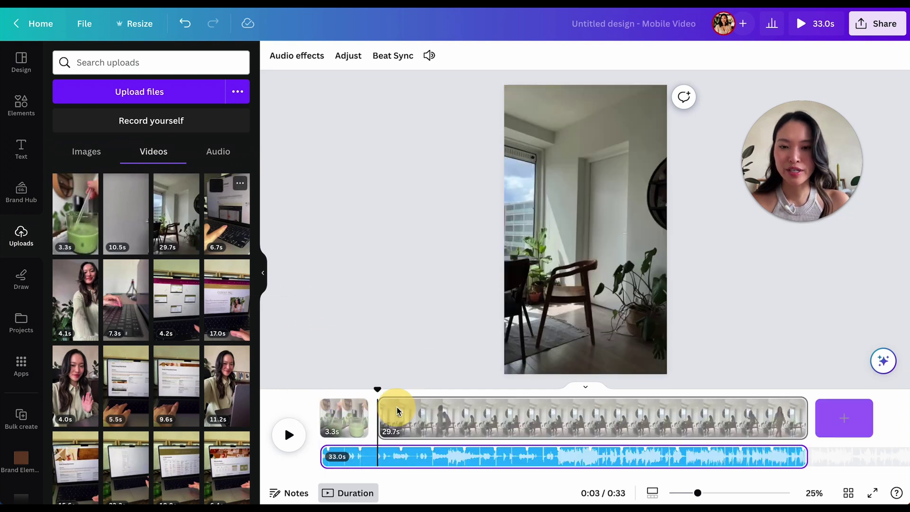
{"action": "left_click_drag", "start_coordinate": [226, 214], "coordinate": [872, 417]}
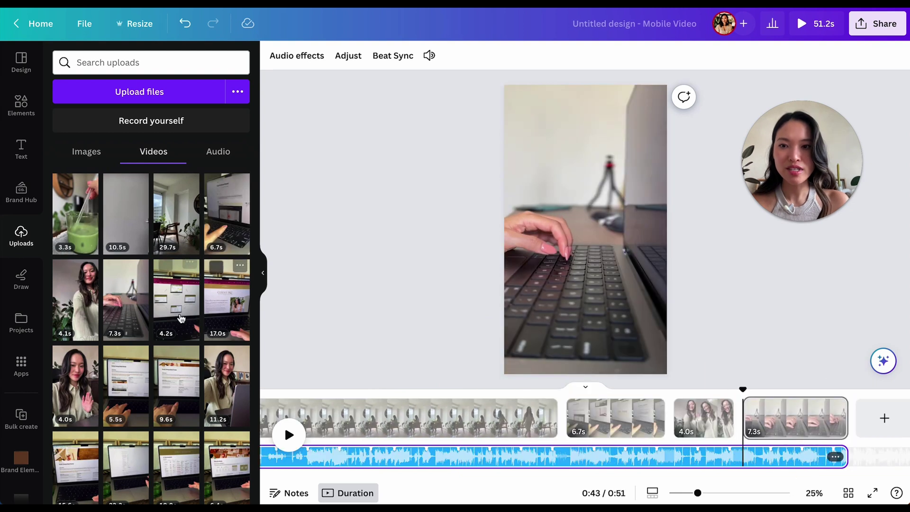
Add the uploaded 4.2s laptop, 4.0s waving selfie and 17.0s website videos to the end of the timeline
{"action": "left_click_drag", "start_coordinate": [182, 318], "coordinate": [866, 429]}
{"action": "left_click_drag", "start_coordinate": [83, 374], "coordinate": [544, 417]}
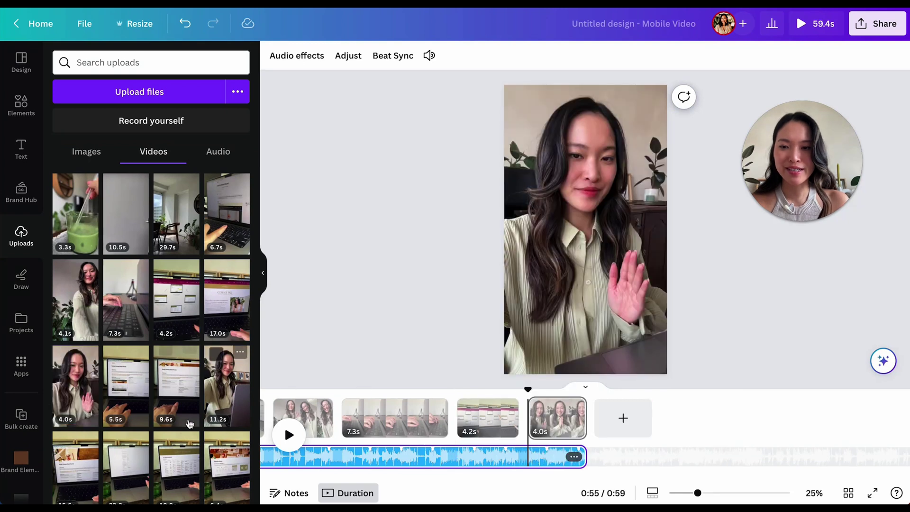
{"action": "mouse_move", "coordinate": [135, 312]}
{"action": "left_mouse_down"}
{"action": "mouse_move", "coordinate": [575, 335]}
{"action": "mouse_move", "coordinate": [640, 416]}
{"action": "mouse_move", "coordinate": [116, 260]}
{"action": "mouse_move", "coordinate": [131, 300]}
{"action": "left_mouse_up"}
{"action": "left_click_drag", "start_coordinate": [215, 304], "coordinate": [663, 445]}
Trim the start and end of the 29.7s dining room clip so that it lasts 5.9s
{"action": "scroll", "coordinate": [663, 426], "scroll_direction": "left", "scroll_amount": 10}
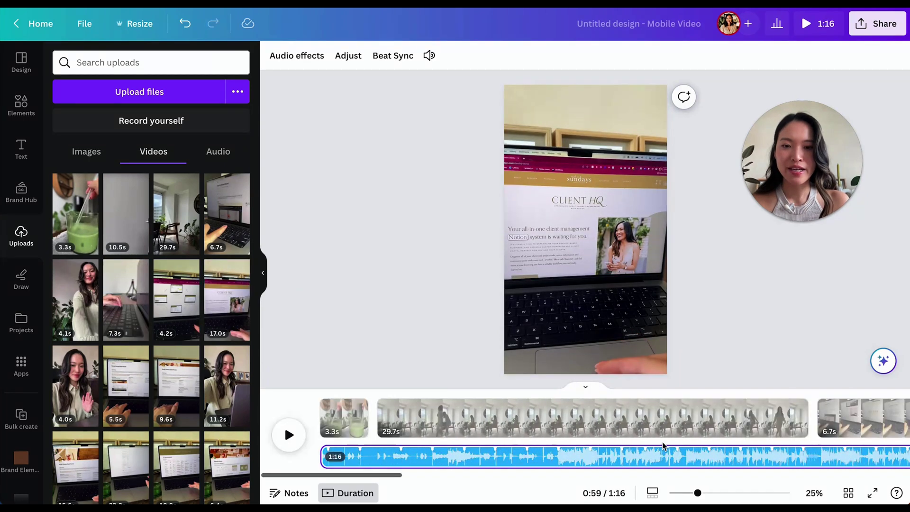
{"action": "left_click", "coordinate": [445, 416]}
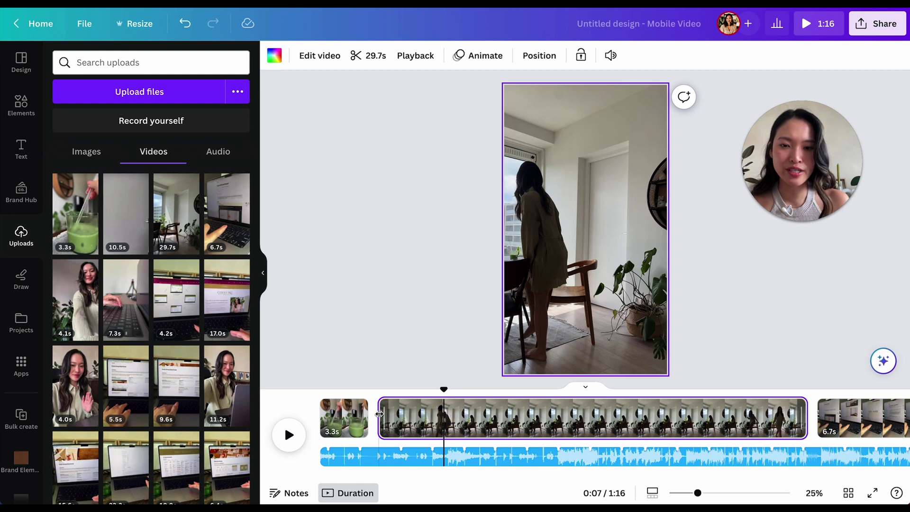
{"action": "left_click_drag", "start_coordinate": [387, 414], "coordinate": [543, 419]}
{"action": "left_click_drag", "start_coordinate": [648, 418], "coordinate": [463, 419]}
Trim the 17.0s website clip at the end of the timeline down to 4.9s
{"action": "scroll", "coordinate": [544, 421], "scroll_direction": "right", "scroll_amount": 6}
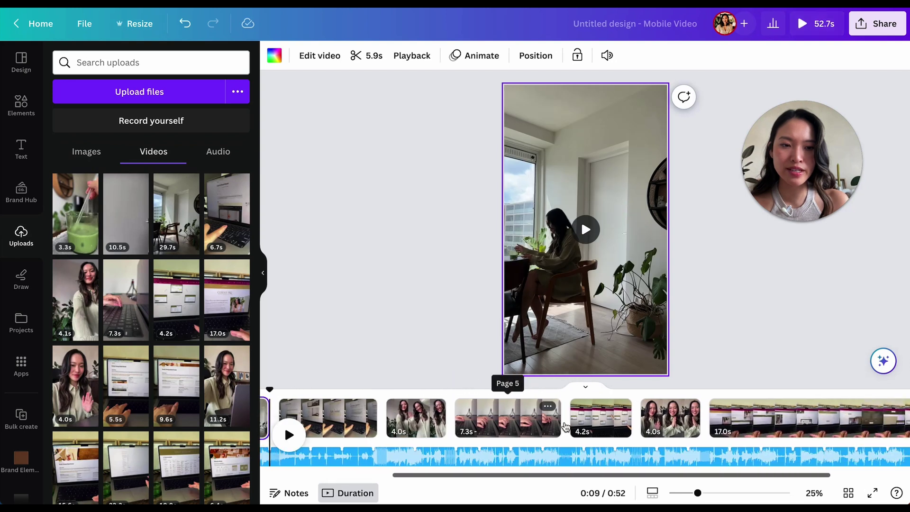
{"action": "left_click_drag", "start_coordinate": [601, 414], "coordinate": [673, 417]}
{"action": "left_click_drag", "start_coordinate": [836, 418], "coordinate": [729, 418]}
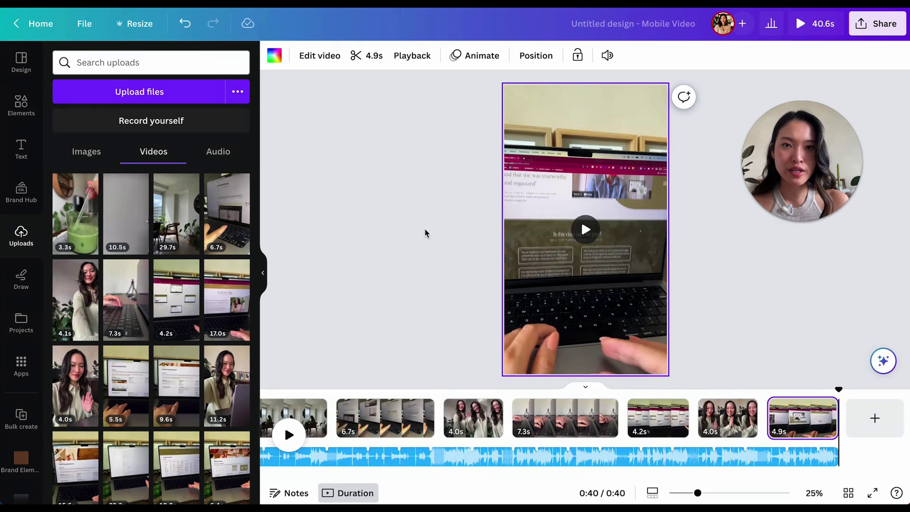
Hide the uploads panel, play a preview of the whole video, and close the preview
{"action": "left_click", "coordinate": [264, 275]}
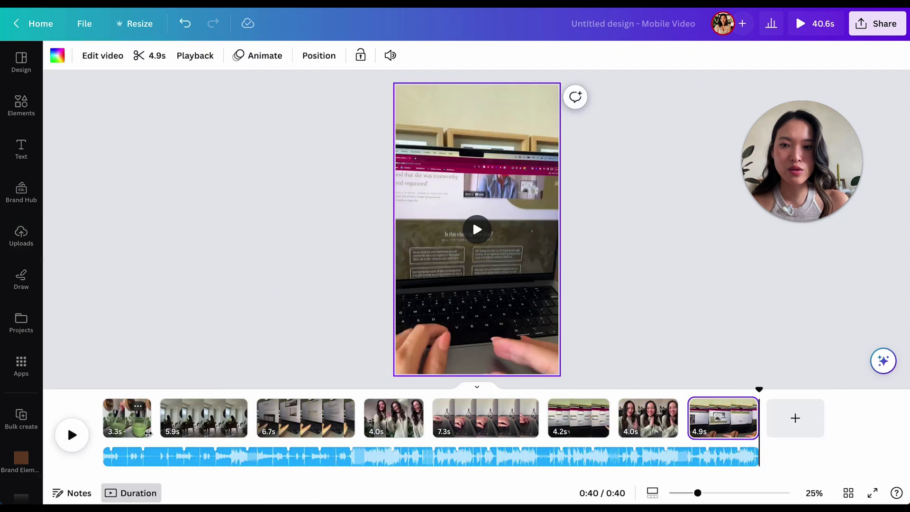
{"action": "left_click", "coordinate": [807, 30]}
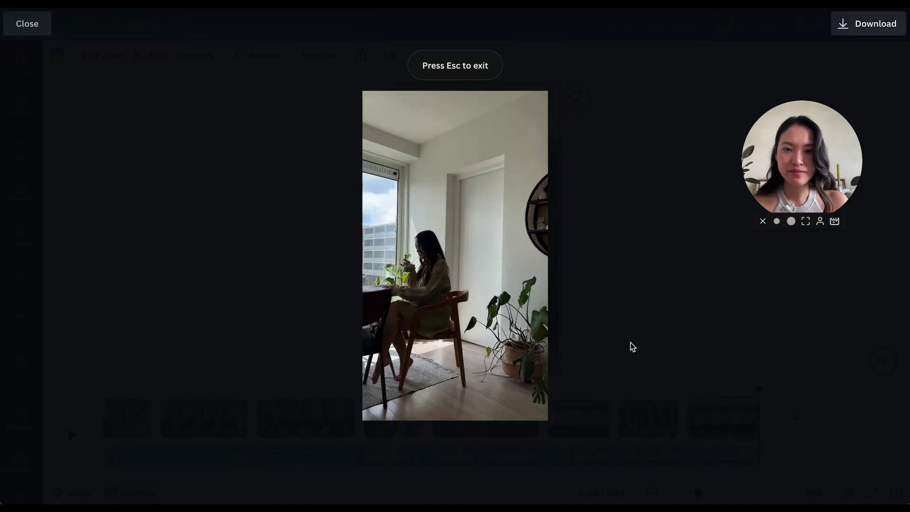
{"action": "mouse_move", "coordinate": [512, 365]}
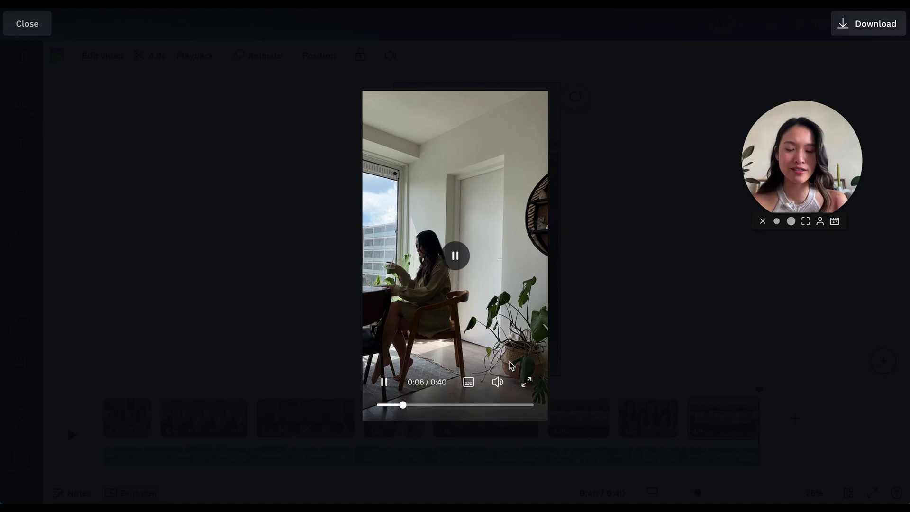
{"action": "left_click", "coordinate": [564, 267]}
Shift the song so the video starts on a later part of it, with the audio spanning 40.6s, and preview the result
{"action": "left_click_drag", "start_coordinate": [110, 456], "coordinate": [207, 456]}
{"action": "left_click_drag", "start_coordinate": [319, 458], "coordinate": [221, 455]}
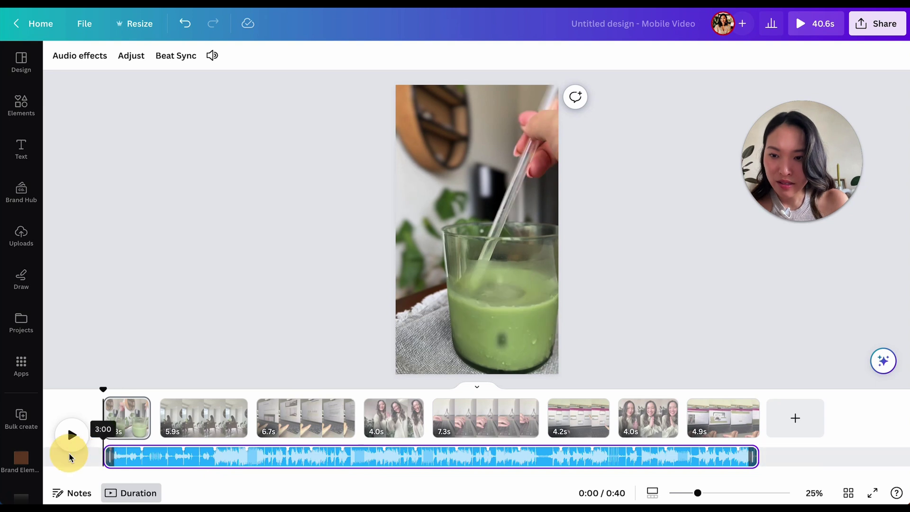
{"action": "left_click_drag", "start_coordinate": [183, 455], "coordinate": [122, 455]}
{"action": "left_click", "coordinate": [235, 455]}
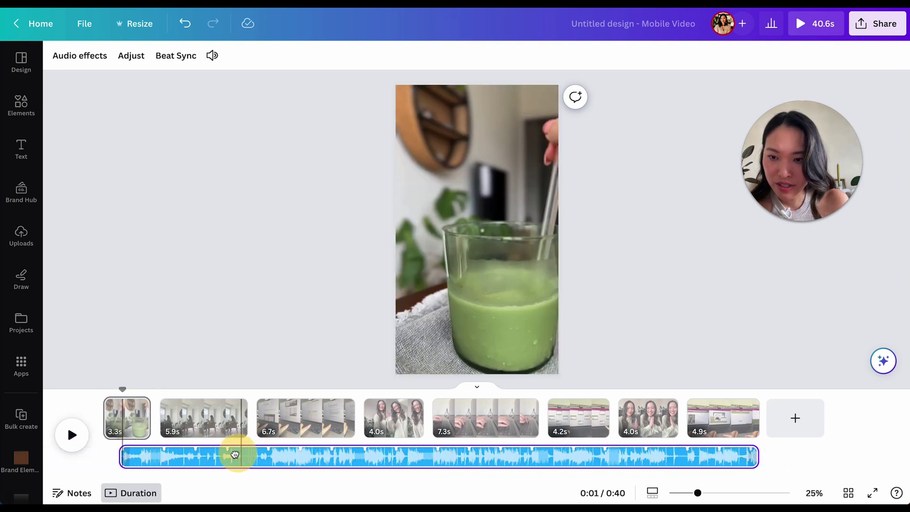
{"action": "left_click", "coordinate": [819, 24]}
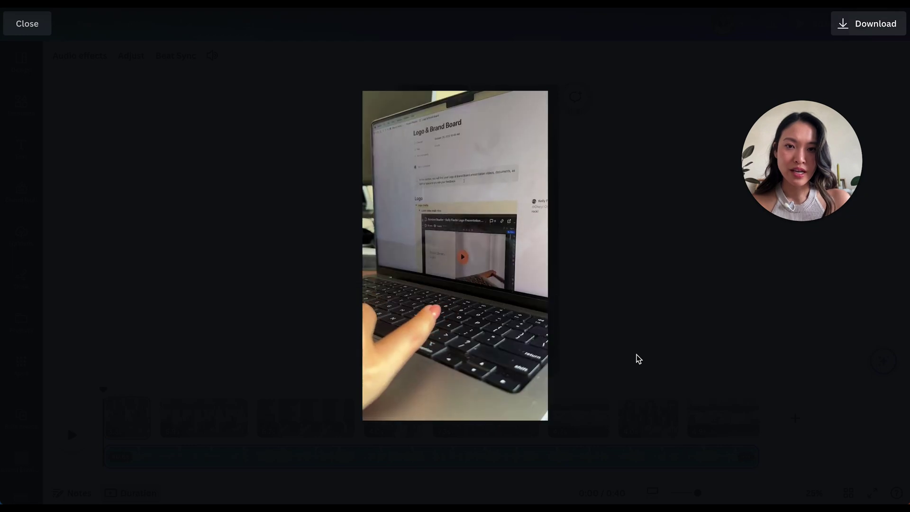
{"action": "left_click", "coordinate": [635, 359]}
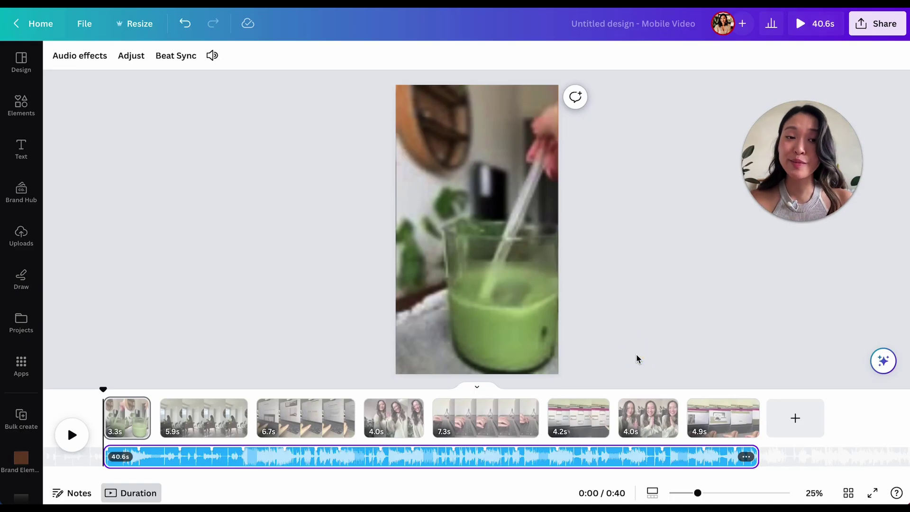
Turn on Beat Sync for the song so that the clips are automatically timed to the music
{"action": "left_click", "coordinate": [266, 461]}
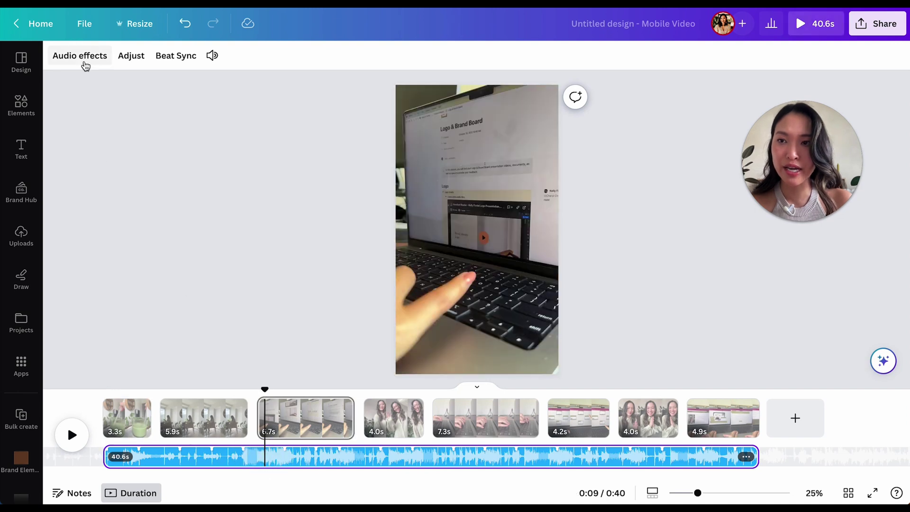
{"action": "left_click", "coordinate": [173, 57]}
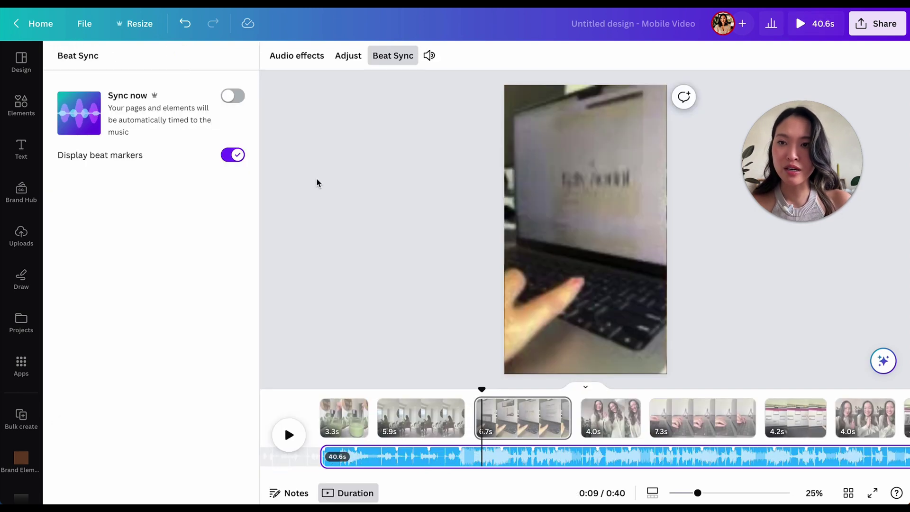
{"action": "left_click", "coordinate": [229, 97]}
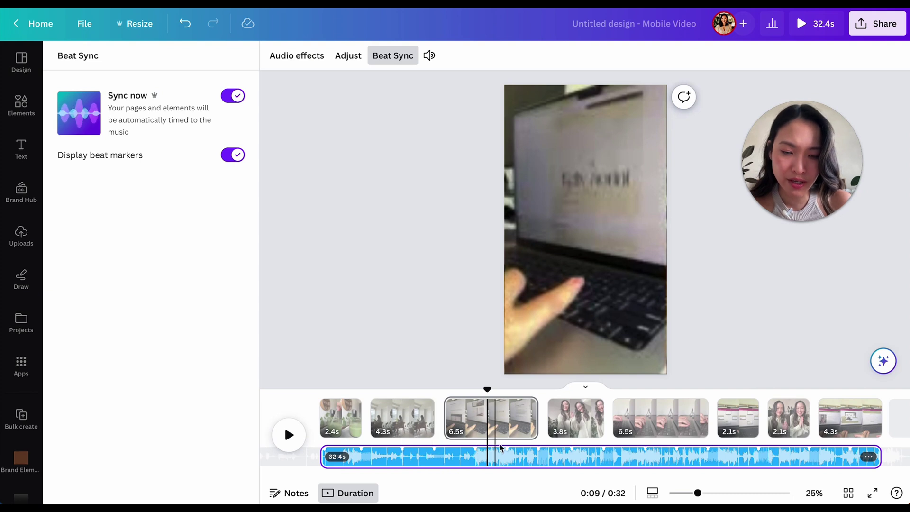
Trim the third clip and the fifth clip, both showing hands at a laptop, to 4.3s each and deselect
{"action": "mouse_move", "coordinate": [536, 417]}
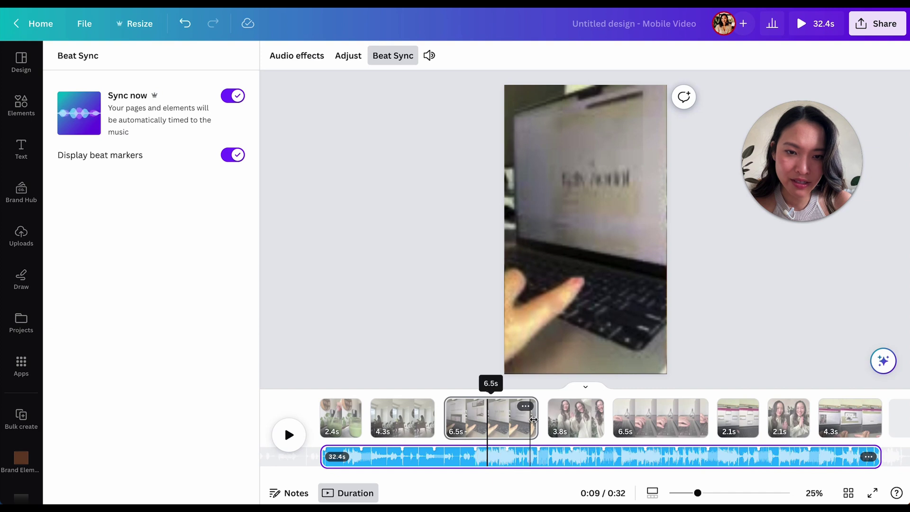
{"action": "left_click_drag", "start_coordinate": [534, 419], "coordinate": [427, 417]}
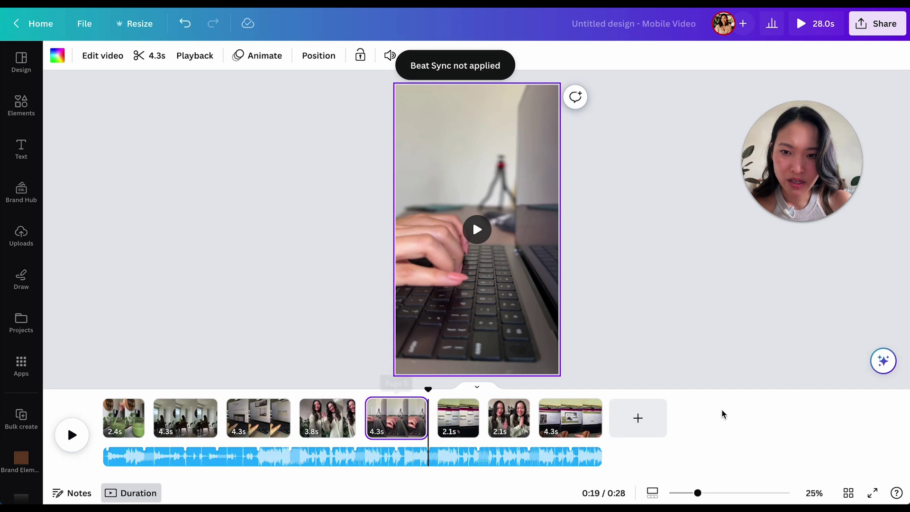
{"action": "left_click", "coordinate": [260, 271]}
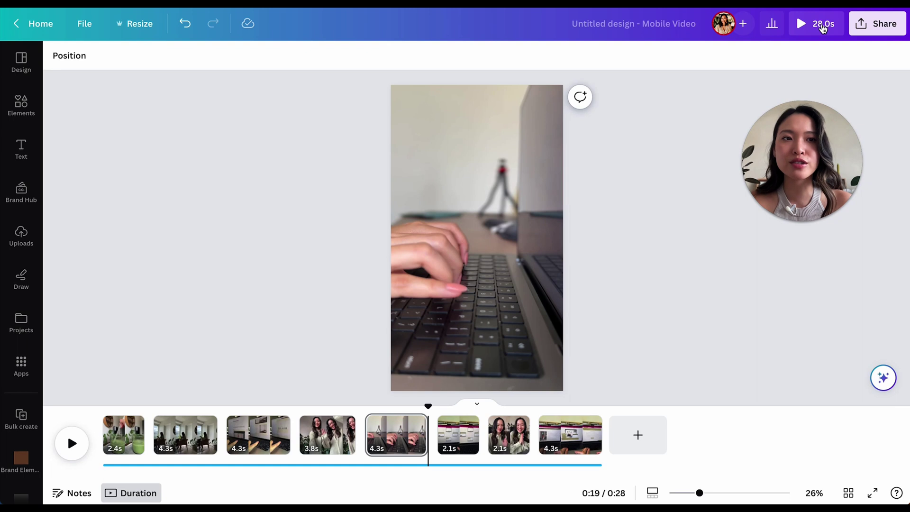
Play a preview of the whole video and close it at the end
{"action": "left_click", "coordinate": [823, 29]}
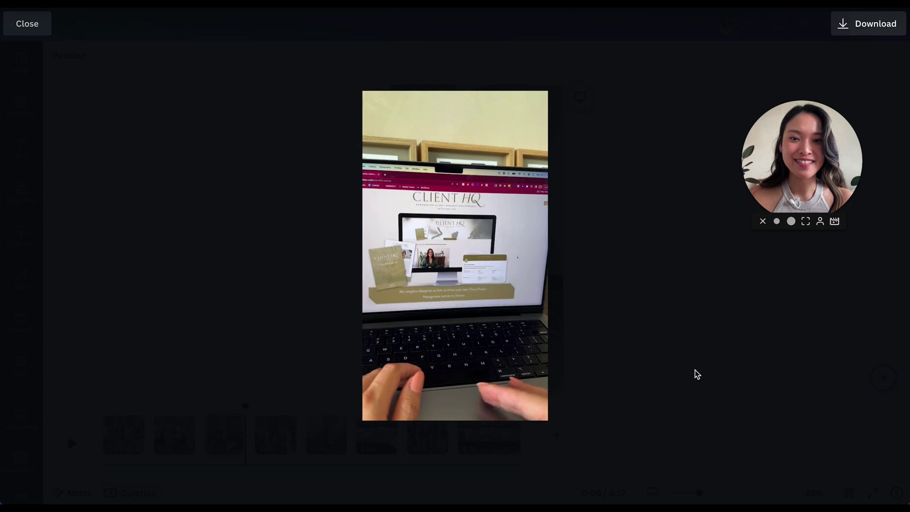
{"action": "left_click", "coordinate": [696, 374]}
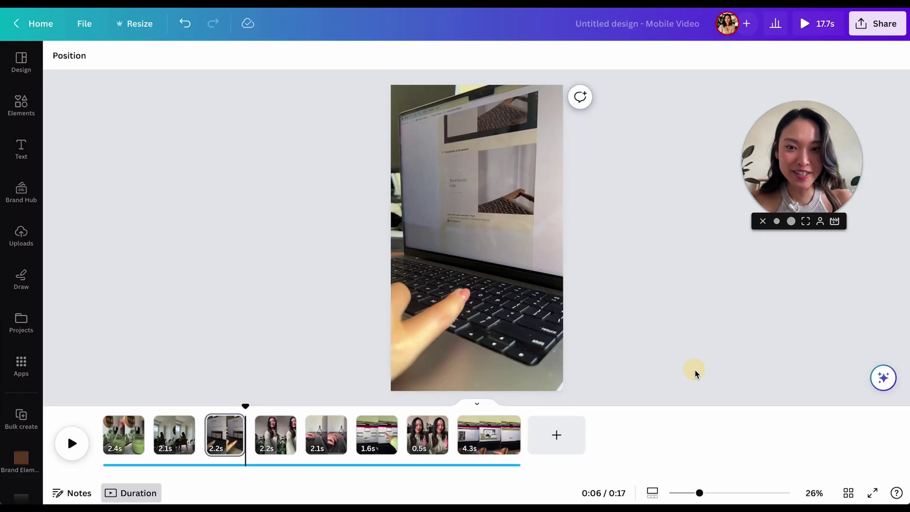
Open the Beat Sync settings of the song to review the sync and beat marker options, and close them
{"action": "left_click", "coordinate": [149, 464]}
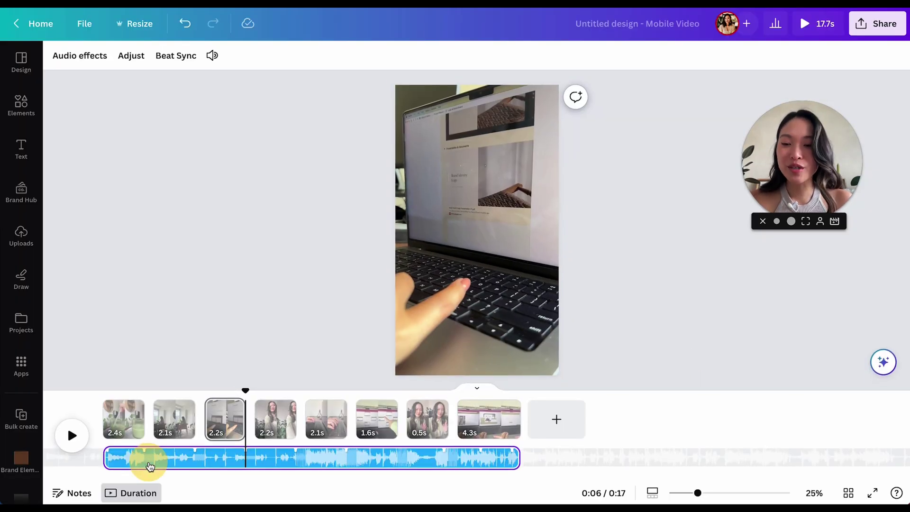
{"action": "left_click", "coordinate": [173, 60]}
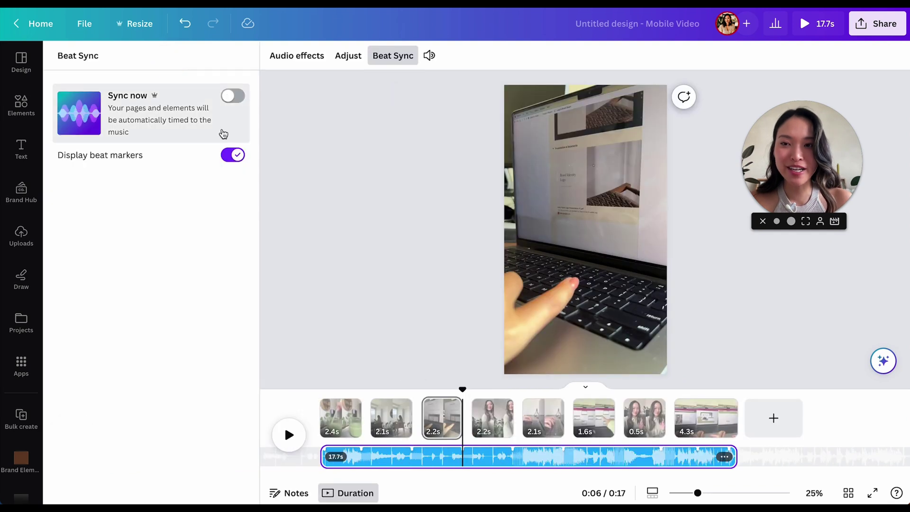
{"action": "left_click", "coordinate": [400, 221]}
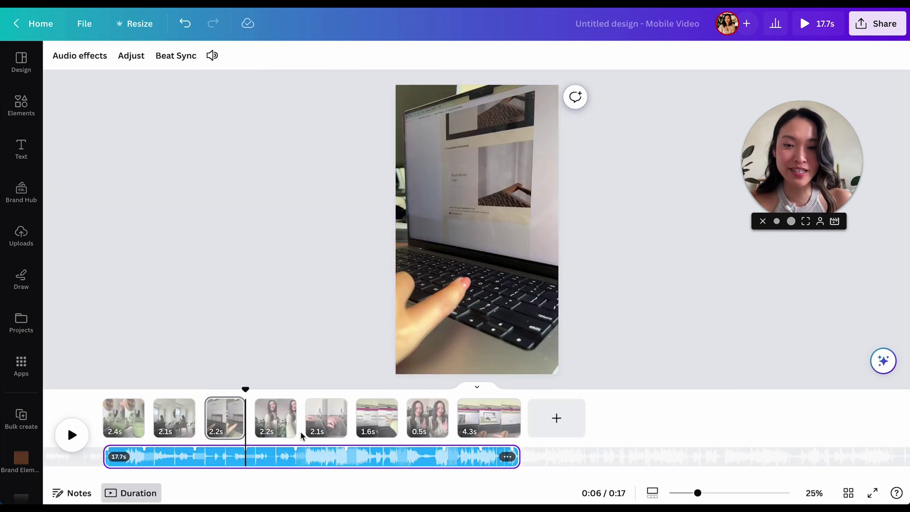
{"action": "mouse_move", "coordinate": [302, 435]}
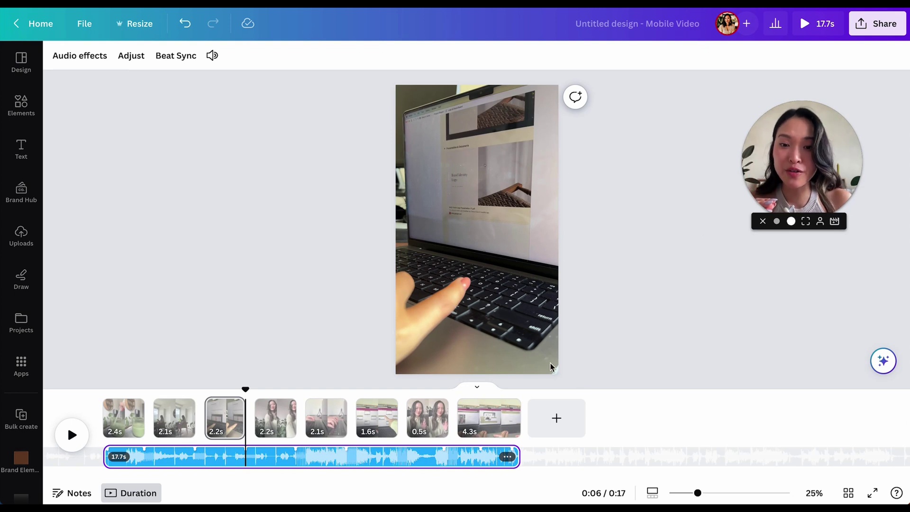
{"action": "left_click", "coordinate": [603, 360]}
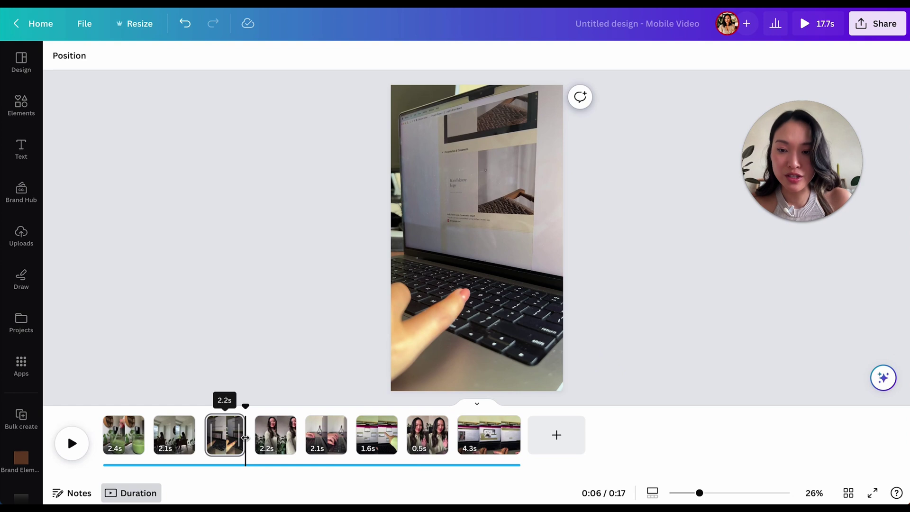
{"action": "left_click", "coordinate": [238, 466]}
{"action": "mouse_move", "coordinate": [244, 417]}
{"action": "left_mouse_down"}
{"action": "mouse_move", "coordinate": [313, 418]}
{"action": "mouse_move", "coordinate": [245, 418]}
{"action": "left_mouse_up"}
{"action": "left_click", "coordinate": [679, 271]}
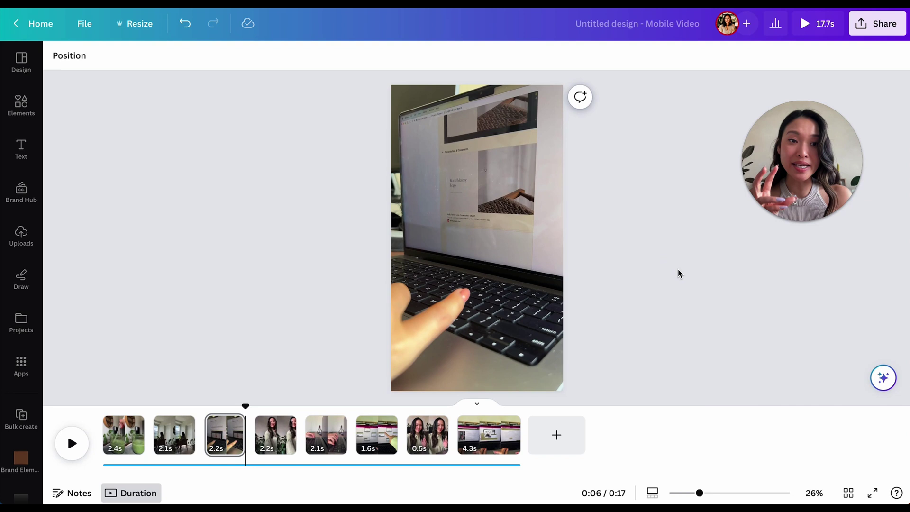